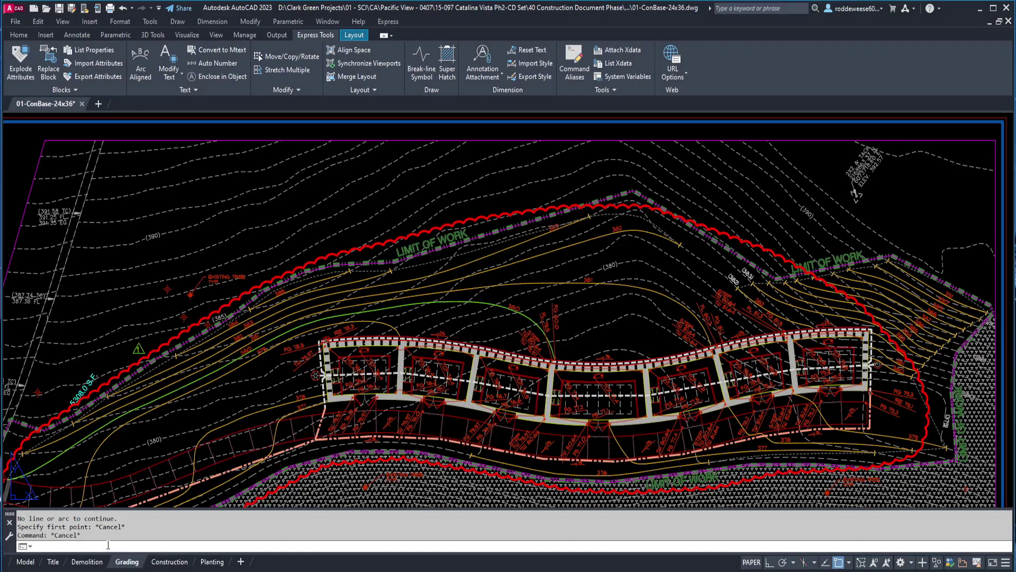
Start ETRANSMIT and save the drawing, giving a package list of 12 files (9315KB)
type("ETRANSMIT")
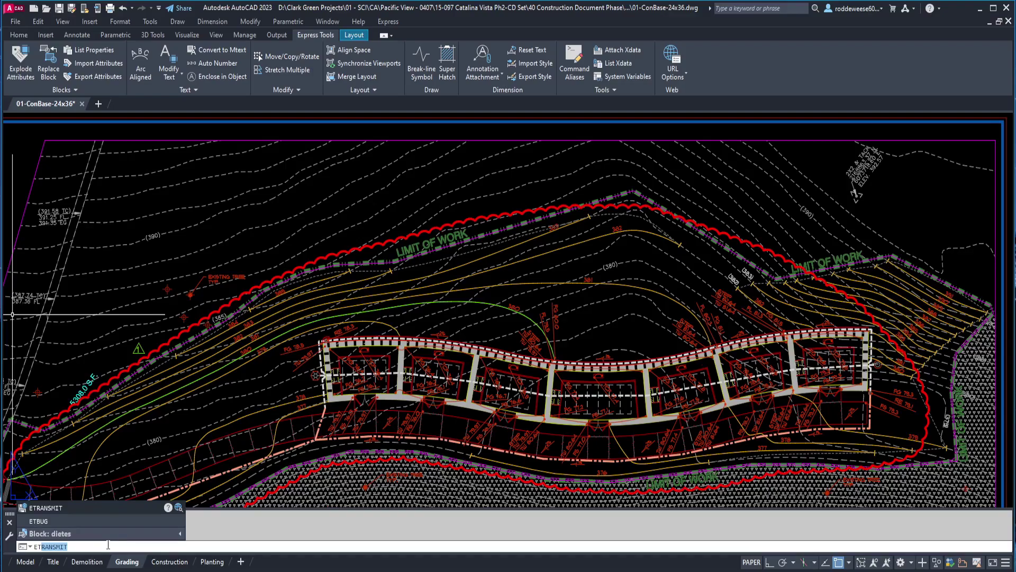
key("Return")
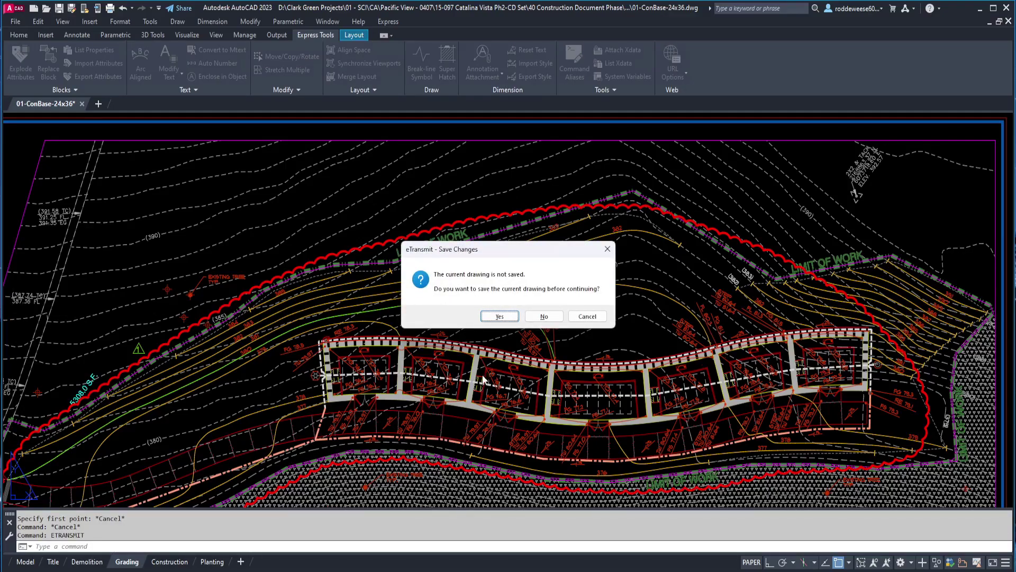
left_click(496, 315)
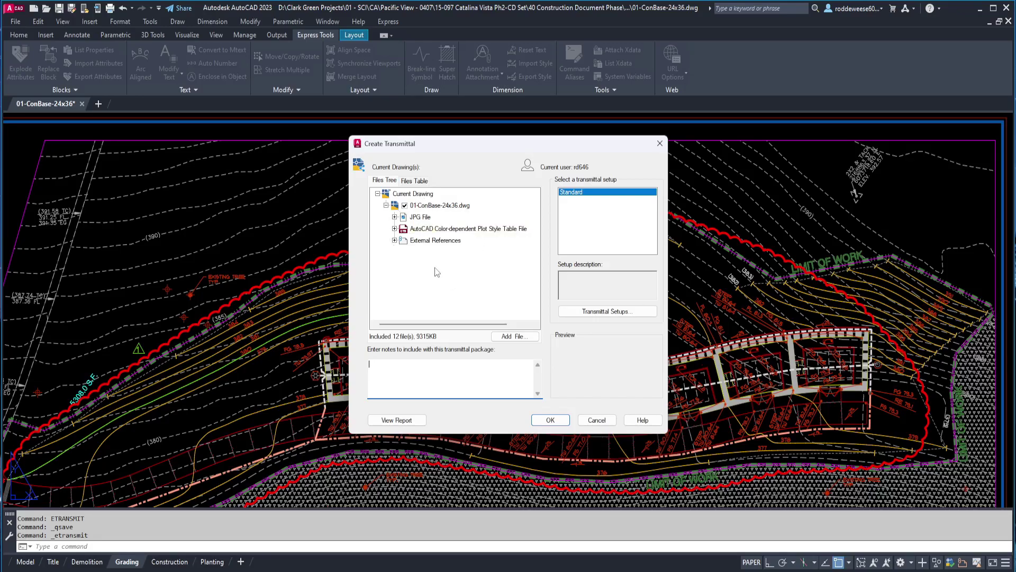
left_click(394, 217)
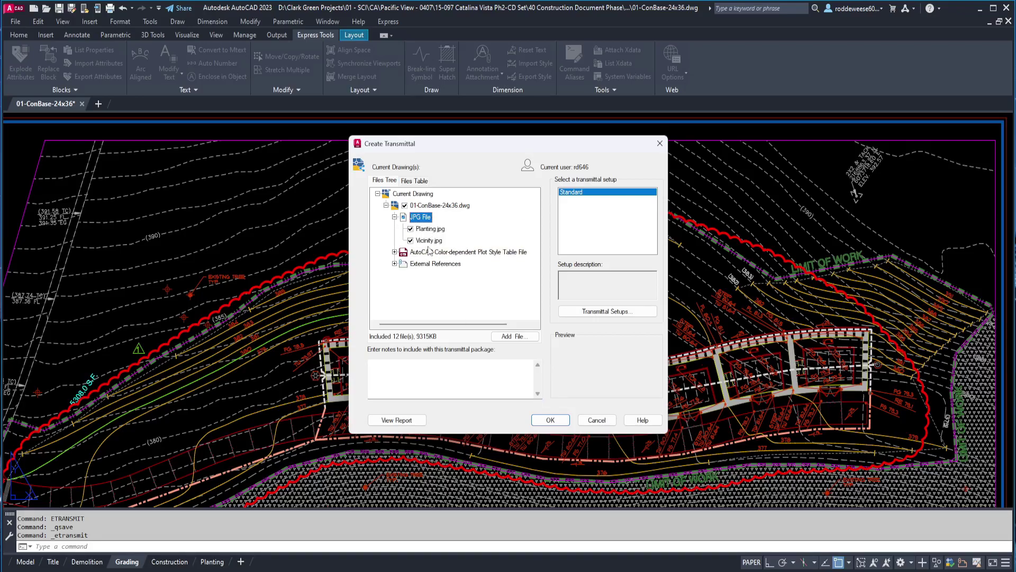
left_click(411, 229)
left_click(411, 241)
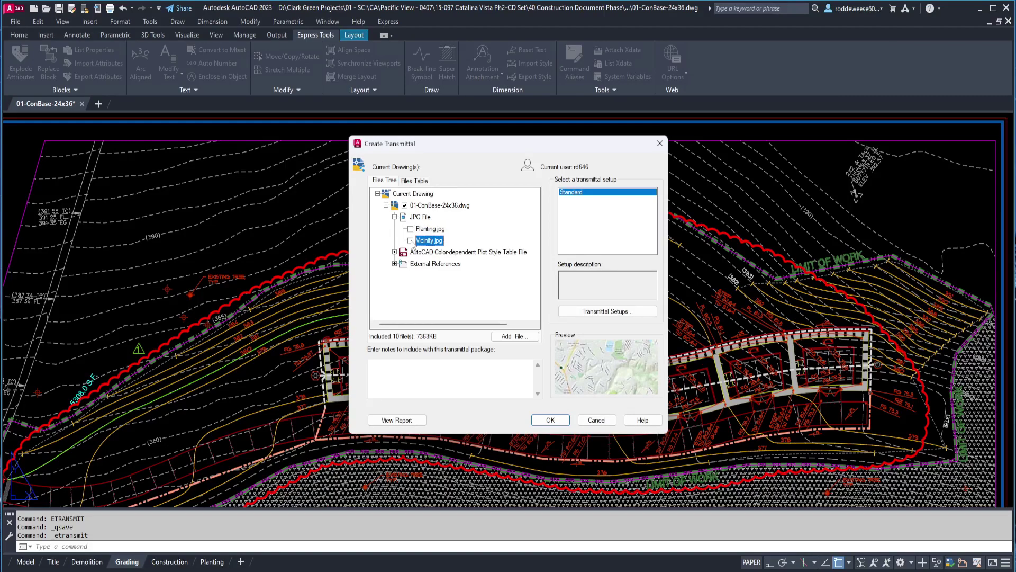
left_click(411, 241)
left_click(411, 229)
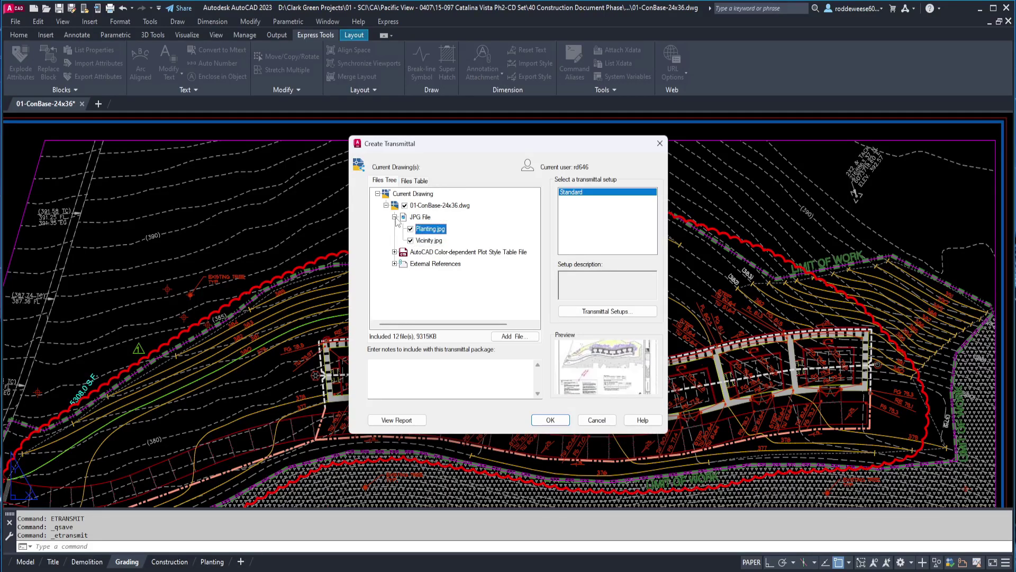
left_click(394, 218)
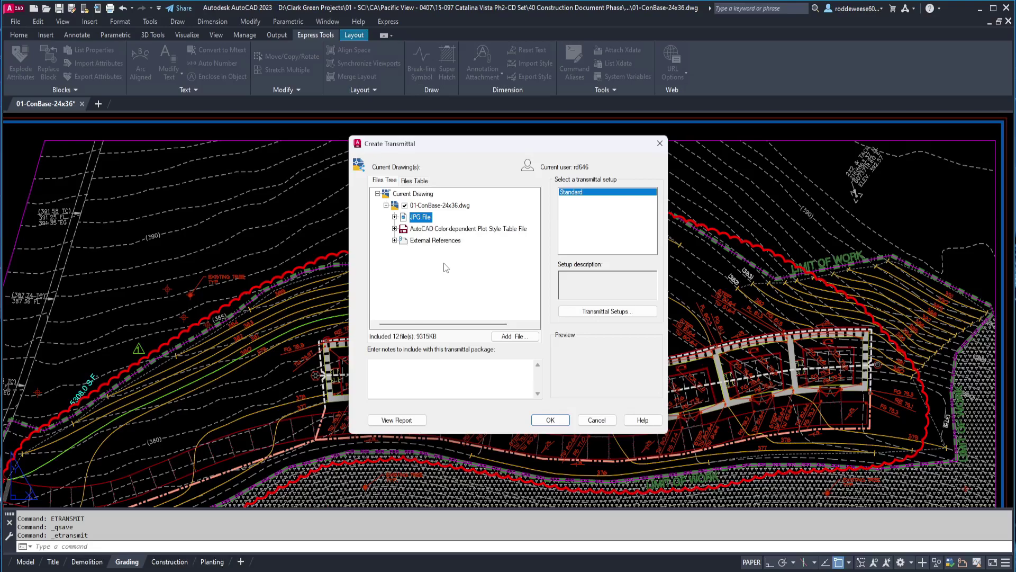
left_click(415, 181)
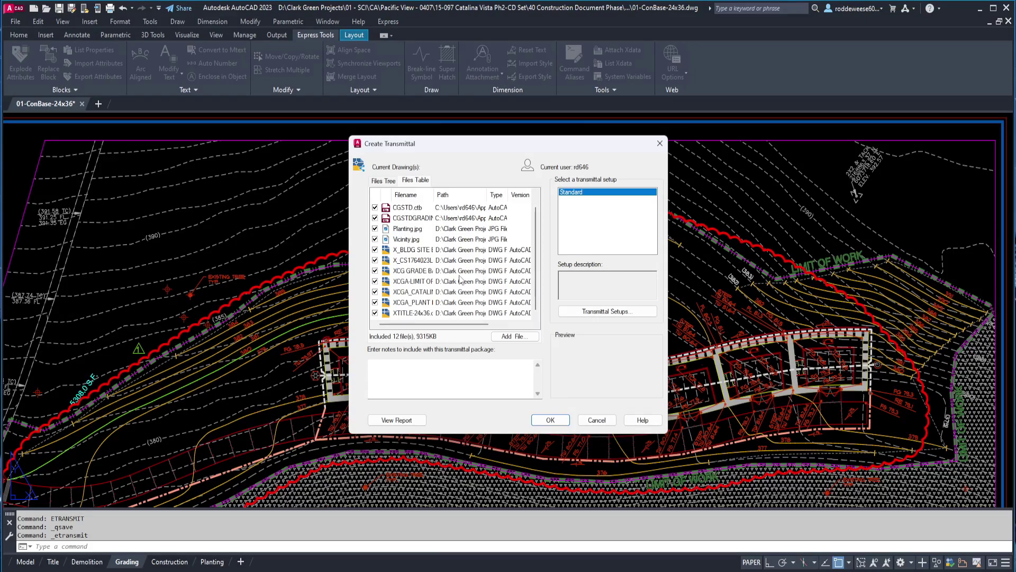
left_click(395, 182)
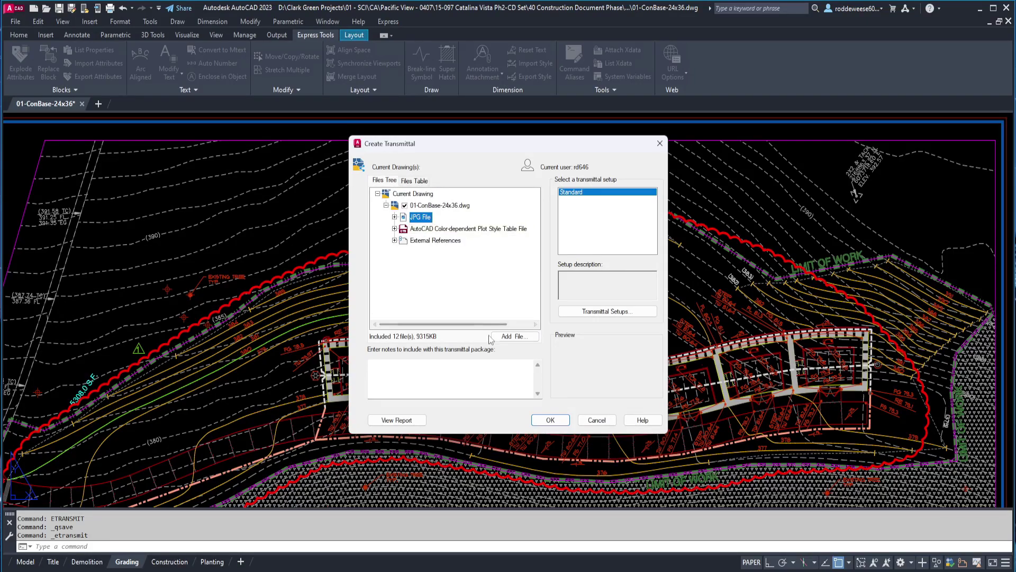
Add drawings 02-Con-Det-24x36 through 05-PlantingDetails-24x36 to the transmittal, totalling 17 files
left_click(521, 341)
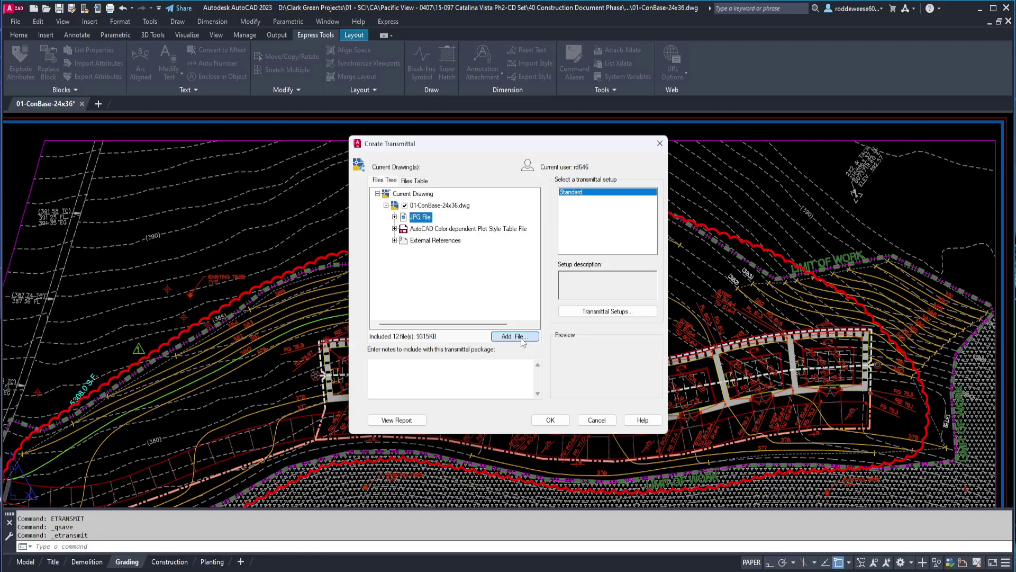
left_click(529, 358)
left_click(530, 368)
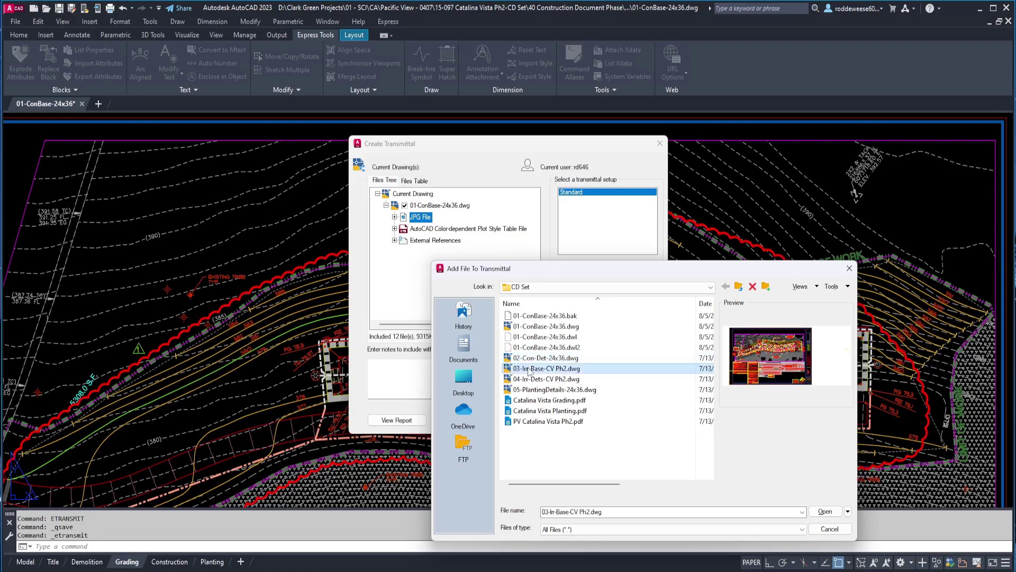
left_click(529, 379)
left_click(530, 389)
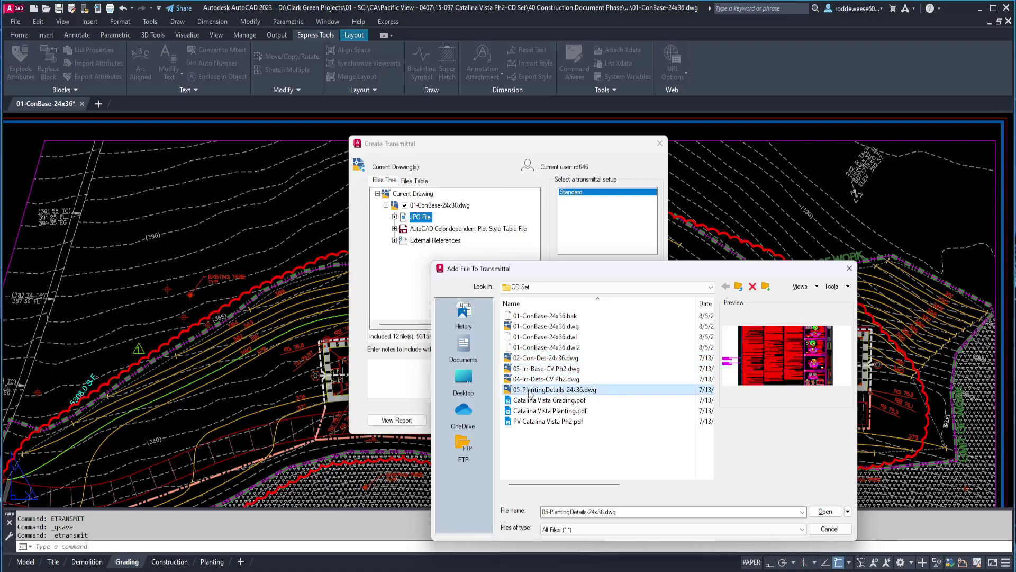
left_click(530, 358, "shift")
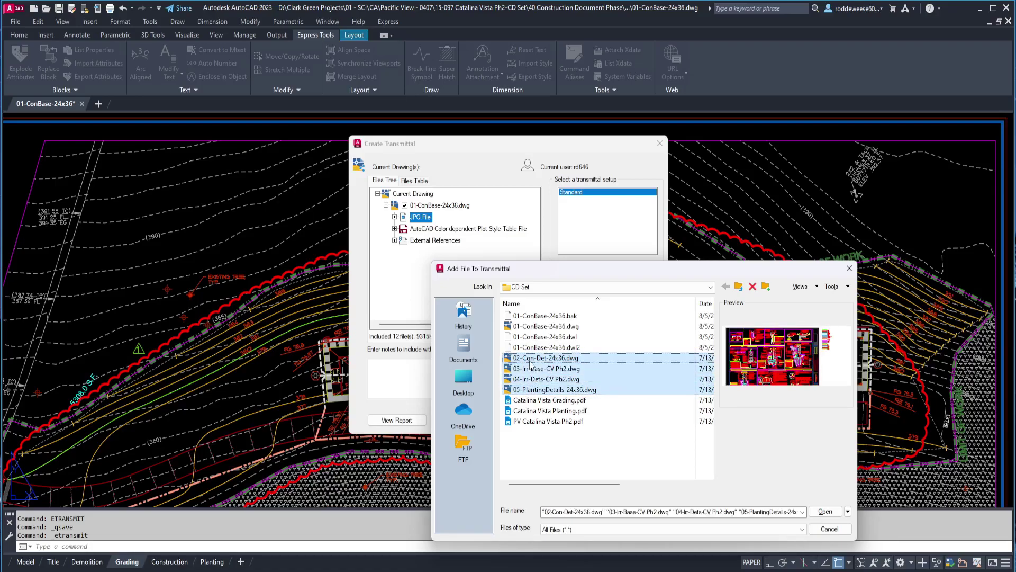
left_click(825, 512)
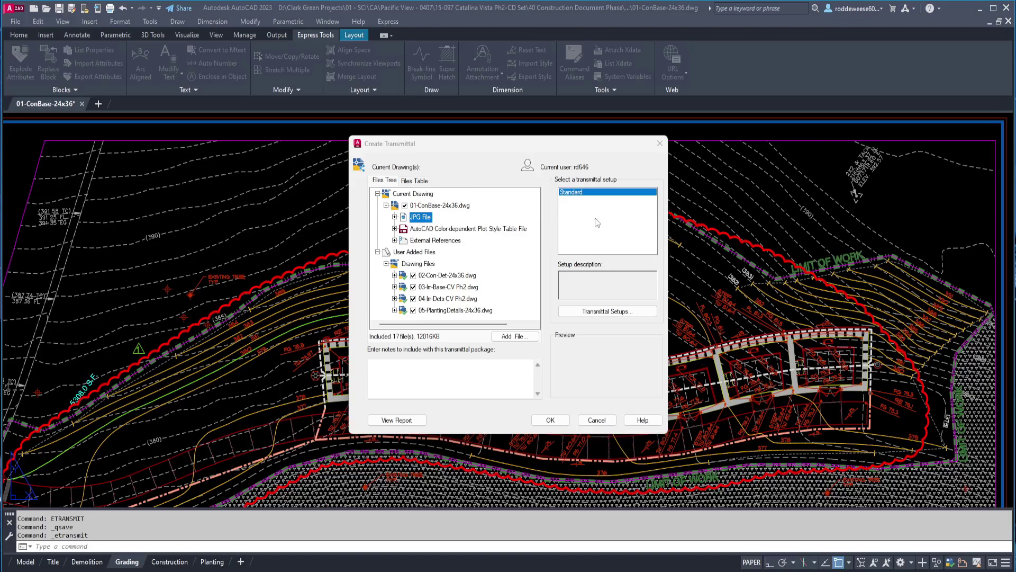
Create a new transmittal setup named '2018 Format' based on Standard
left_click(609, 312)
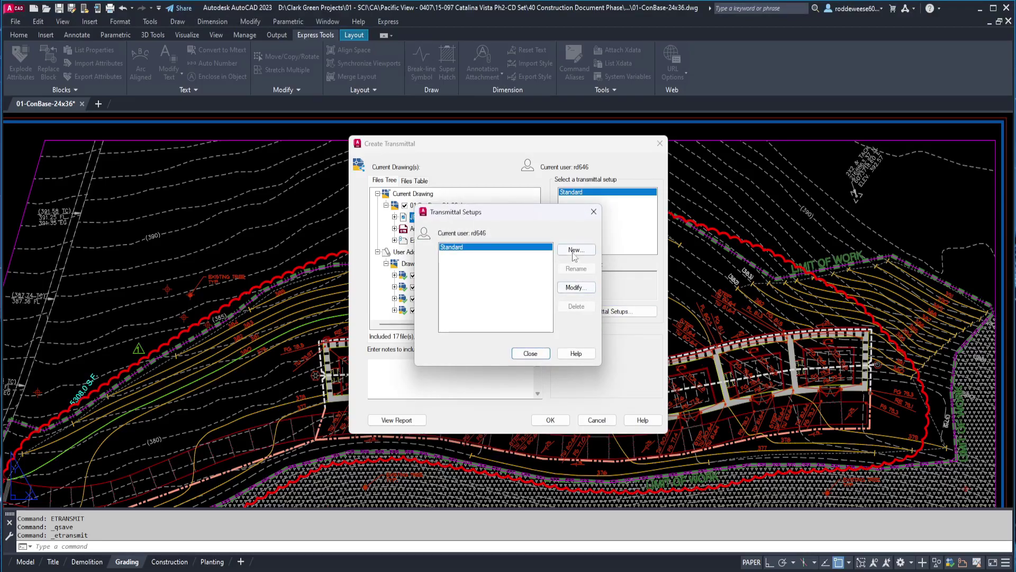
left_click(575, 250)
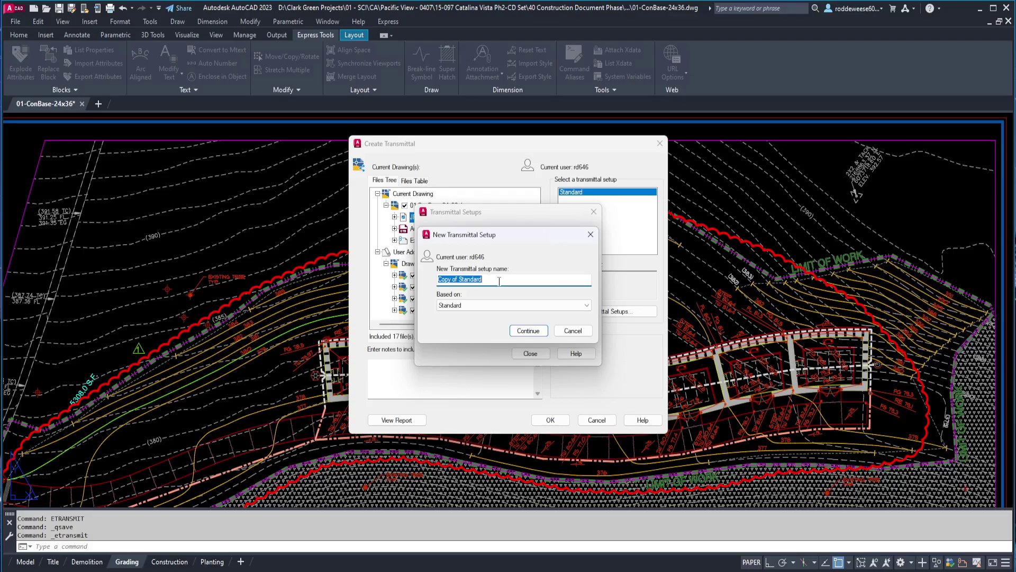
type("2018 Format")
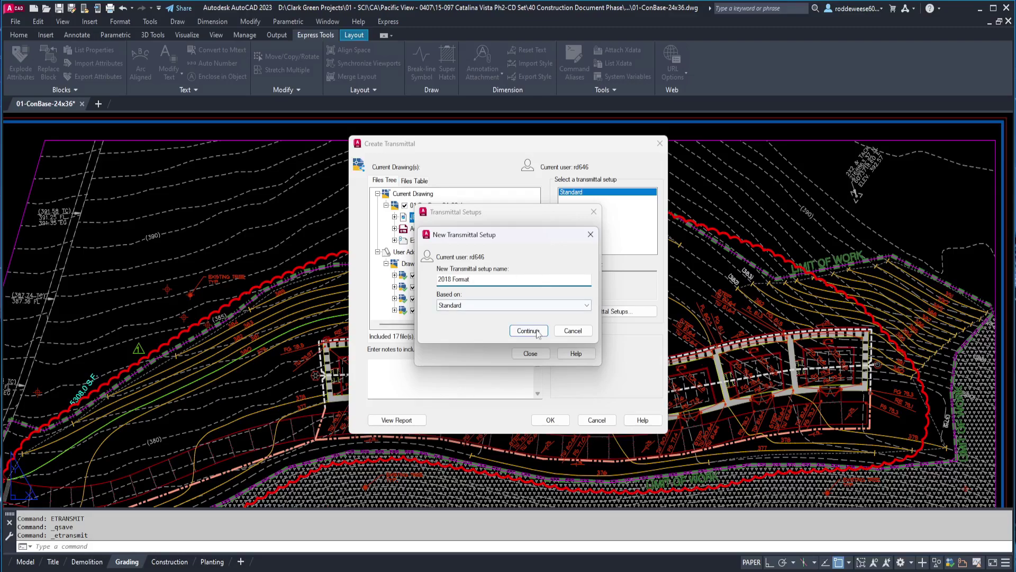
left_click(528, 330)
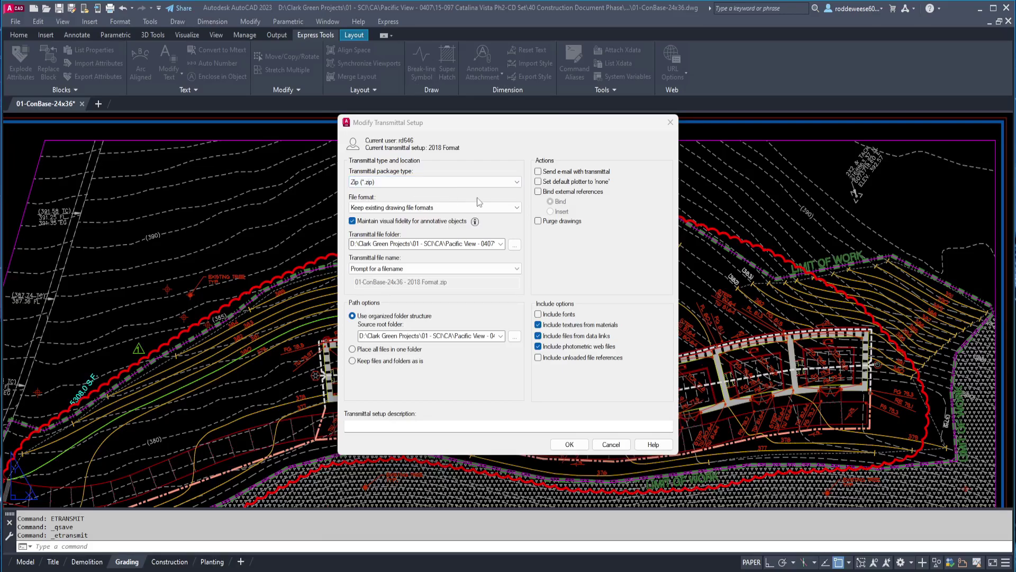
Set the setup to AutoCAD 2018/LT 2018 drawing format without annotative visual fidelity
left_click(517, 207)
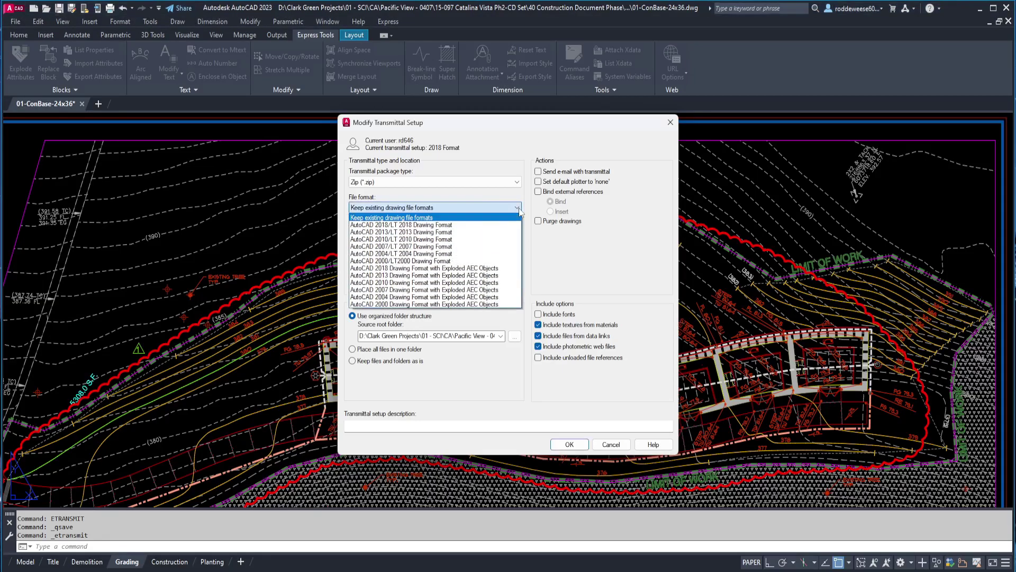
left_click(442, 225)
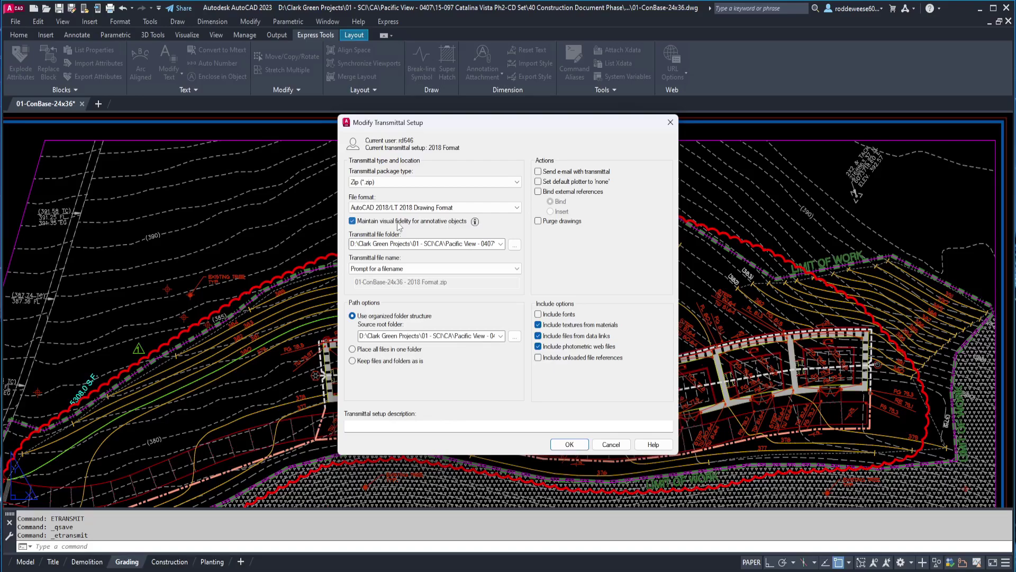
left_click(353, 221)
Set the transmittal folder to the Desktop and keep Prompt for a filename
left_click(514, 244)
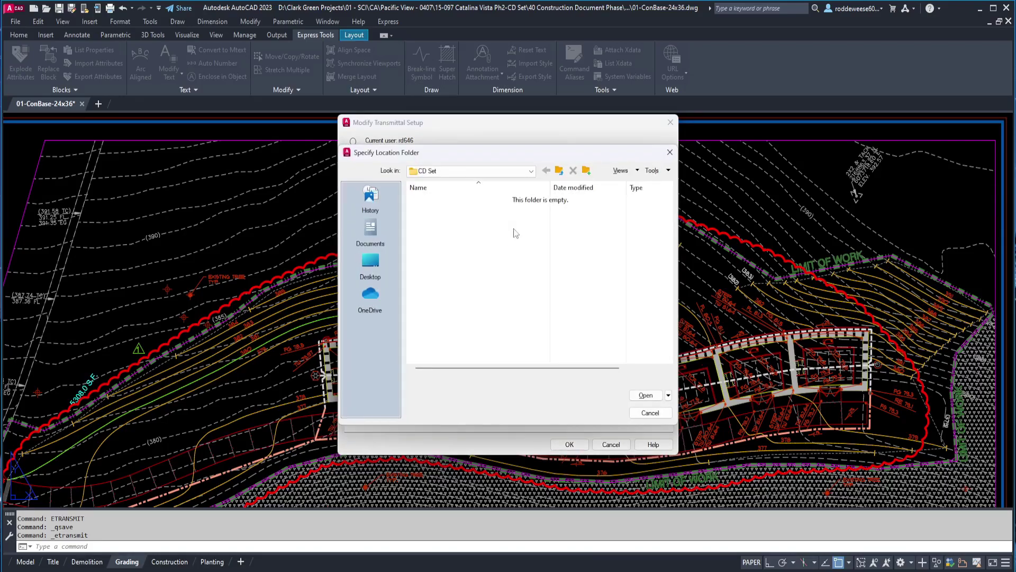
left_click(530, 177)
left_click(490, 184)
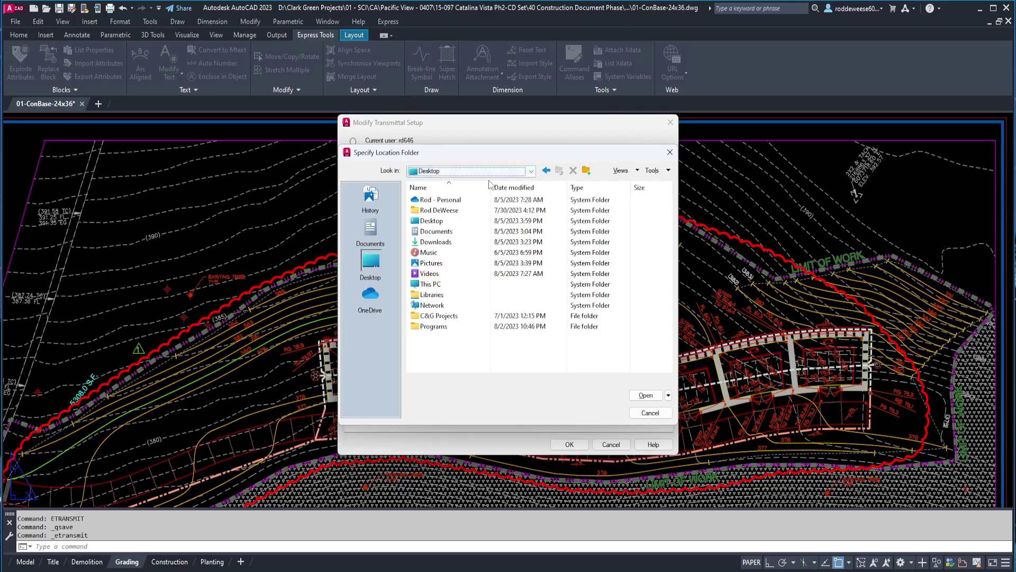
left_click(646, 396)
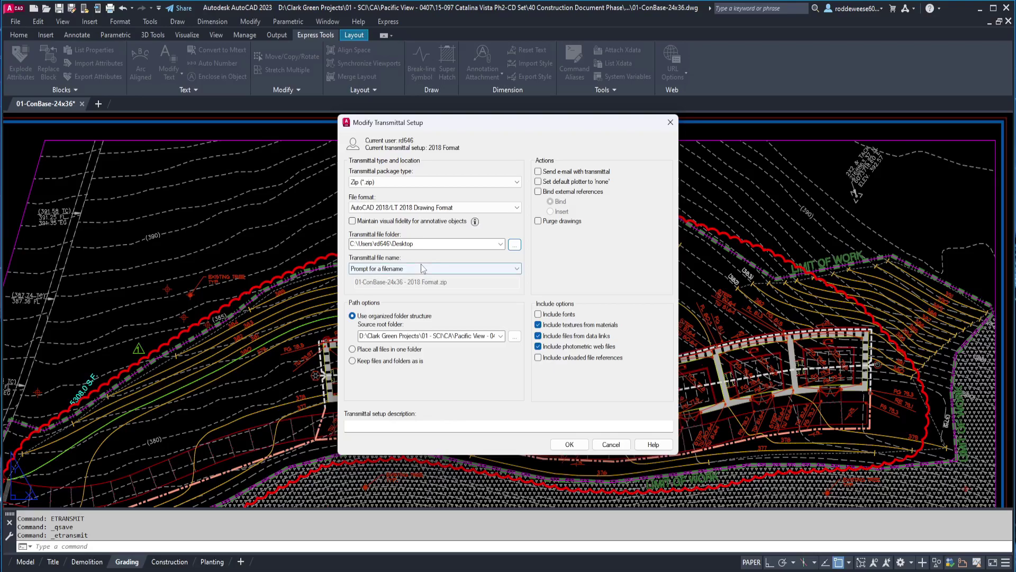
left_click(517, 270)
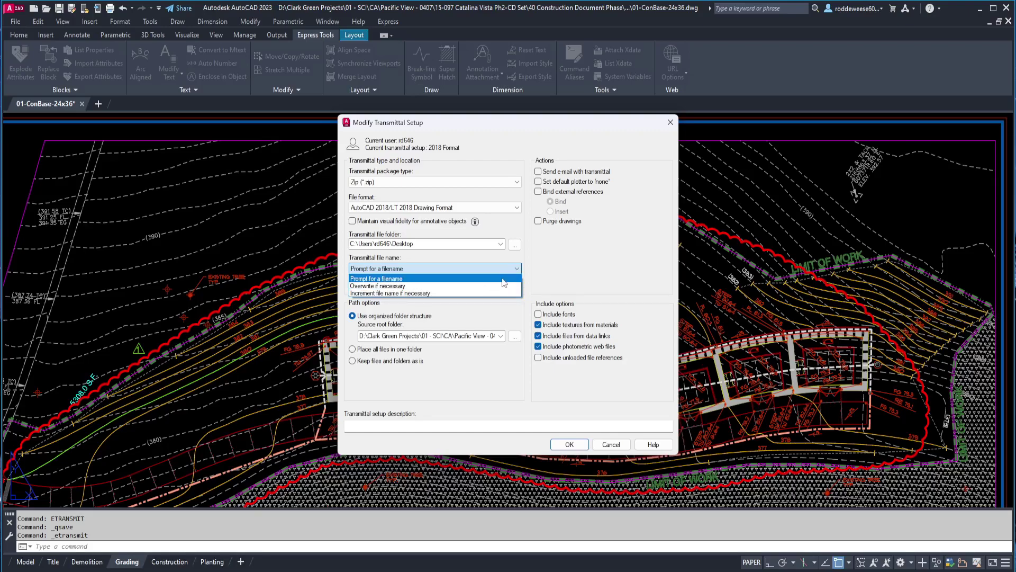
left_click(505, 279)
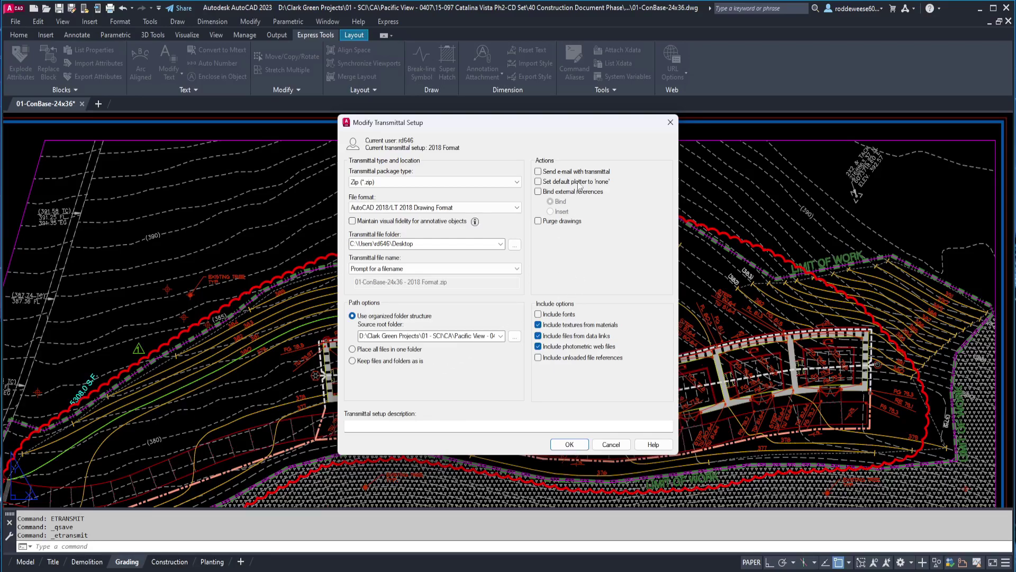
Turn on purging and font inclusion; exclude data-link and photometric web files
left_click(539, 222)
left_click(538, 314)
left_click(539, 336)
left_click(538, 347)
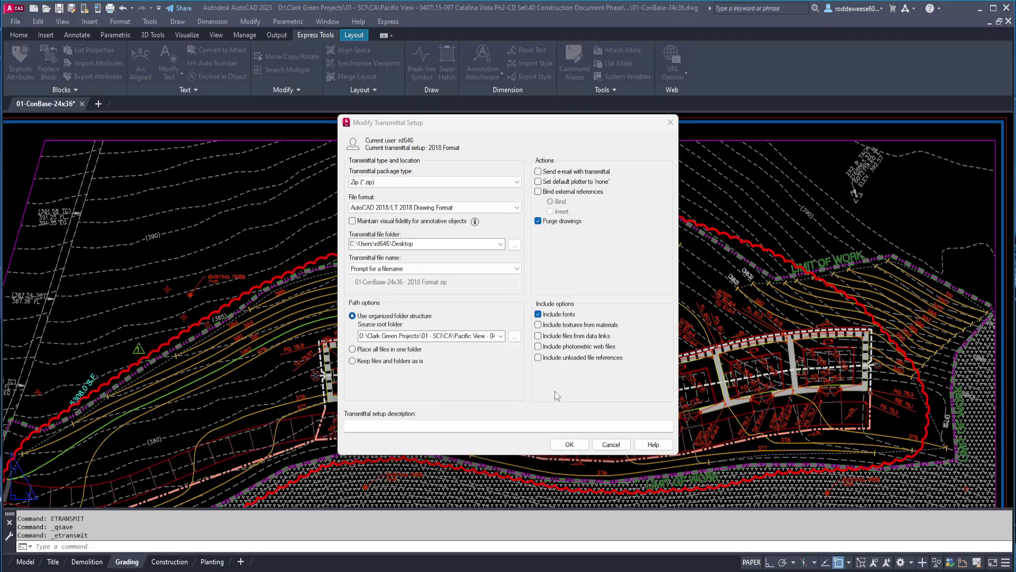
Save the setup and create 01-ConBase-24x36 - 2018 Format.zip on the Desktop
left_click(569, 444)
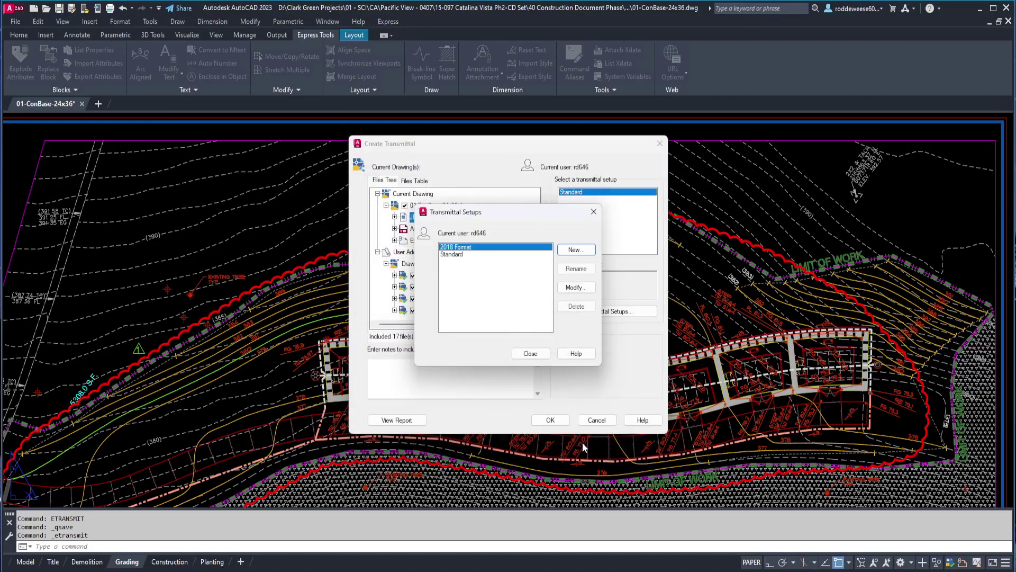
left_click(530, 353)
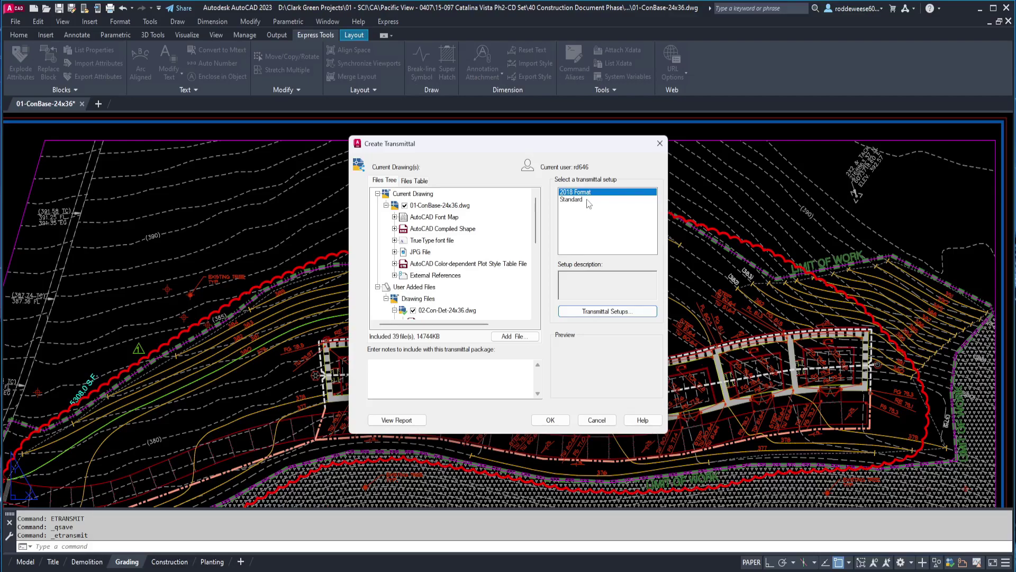
mouse_move(587, 203)
left_click(551, 420)
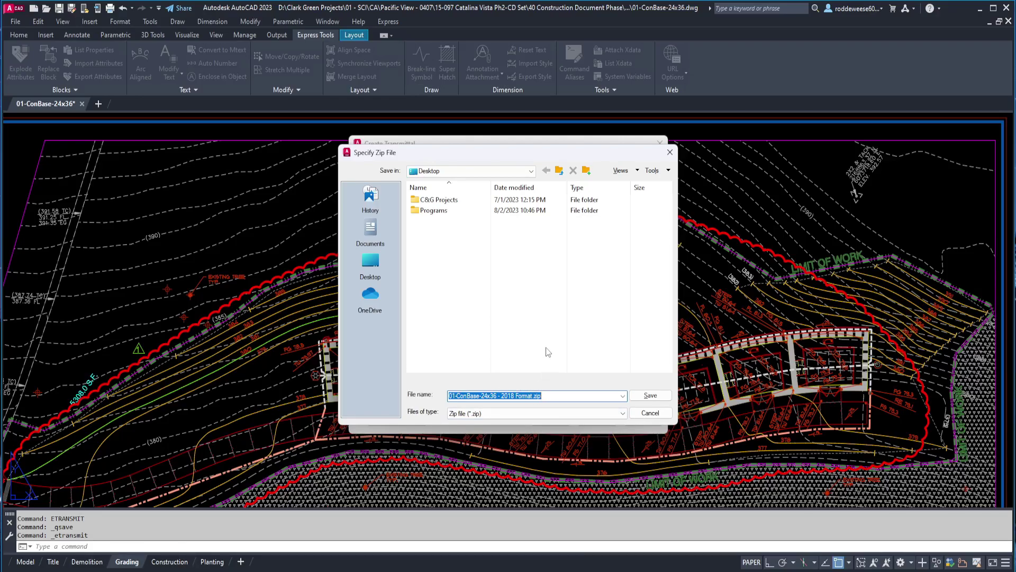
left_click(650, 396)
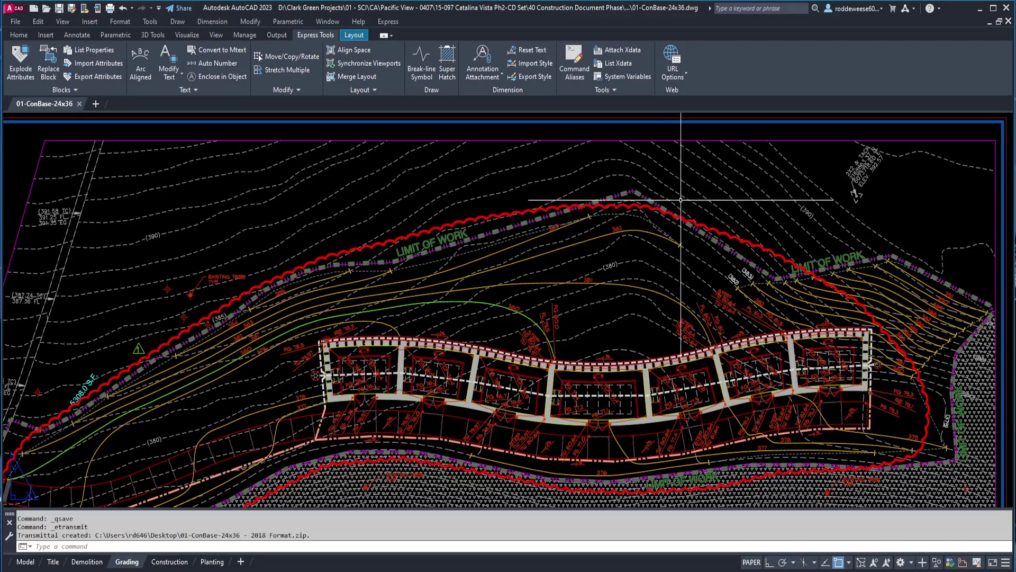
Minimize AutoCAD and extract the desktop zip into its 01-ConBase-24x36 - 2018 Format folder
left_click(981, 8)
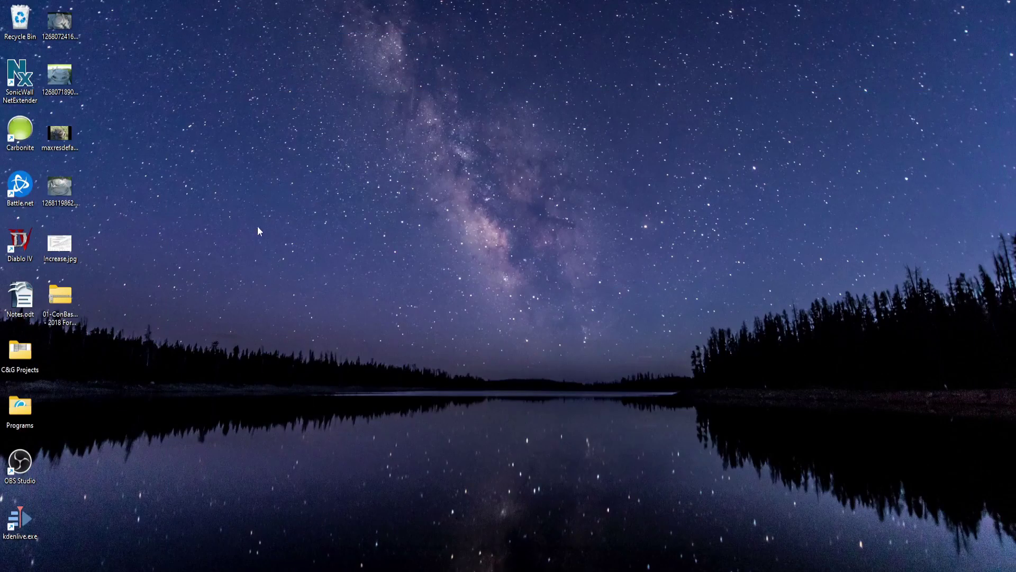
left_click(69, 300)
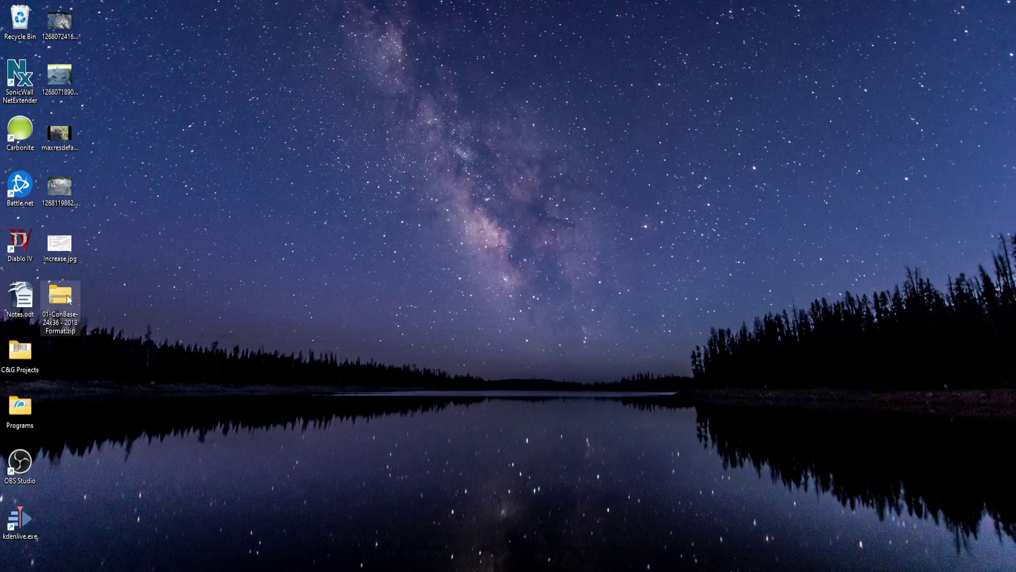
right_click(69, 300)
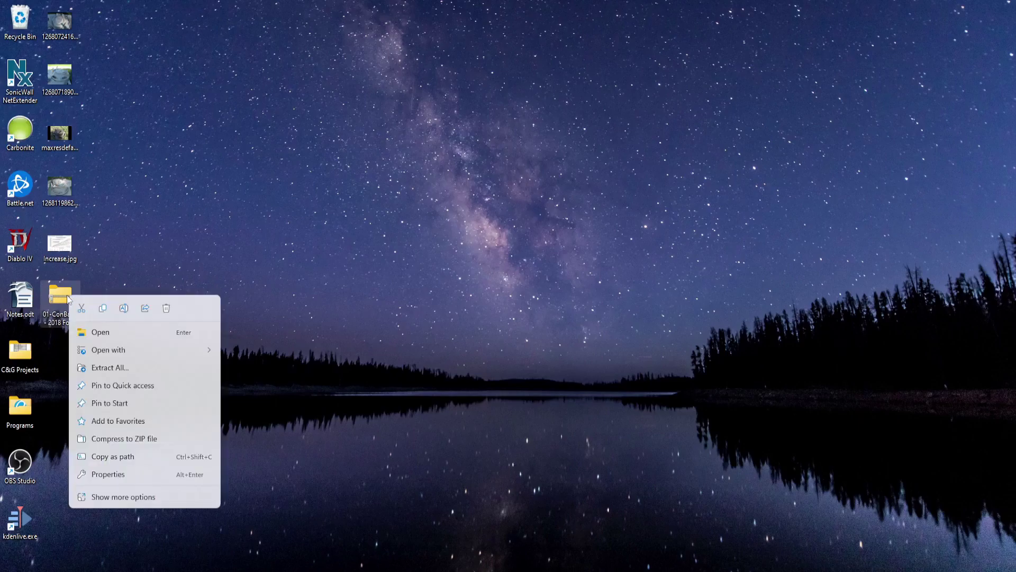
left_click(96, 367)
left_click(601, 401)
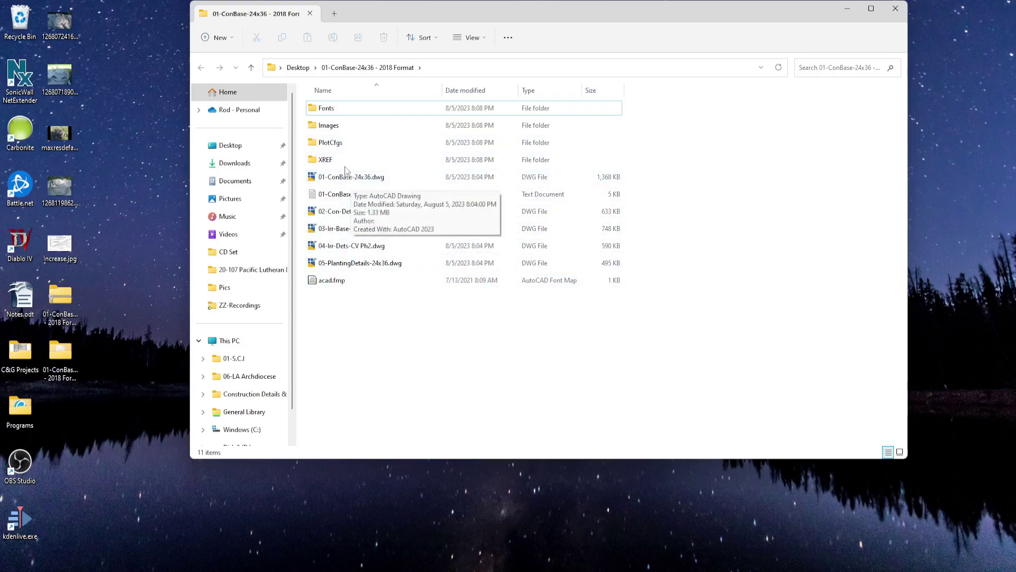
Inspect the XREF, PlotCfgs and Images subfolders, returning to the main folder after each
double_click(329, 160)
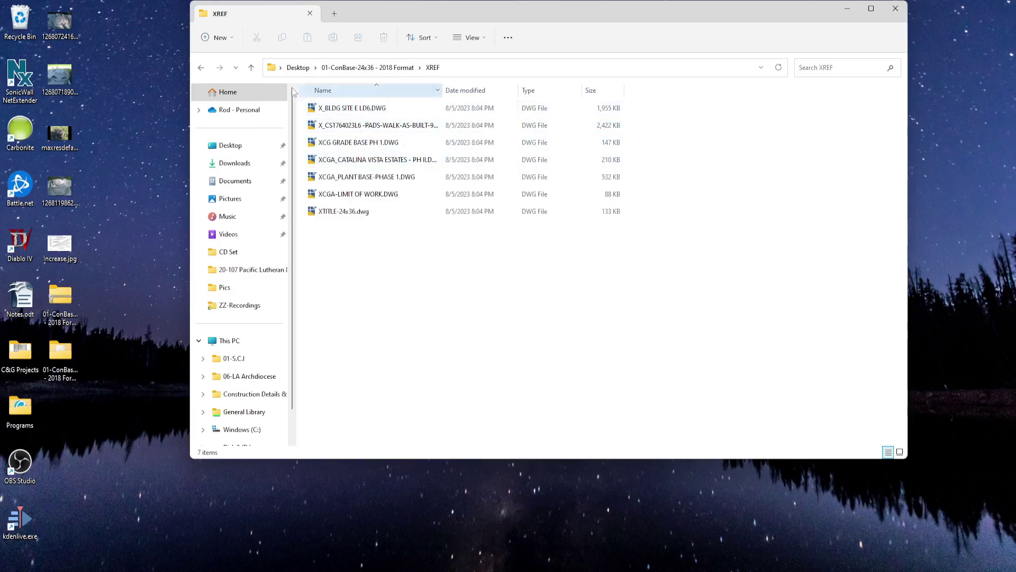
left_click(202, 68)
double_click(324, 146)
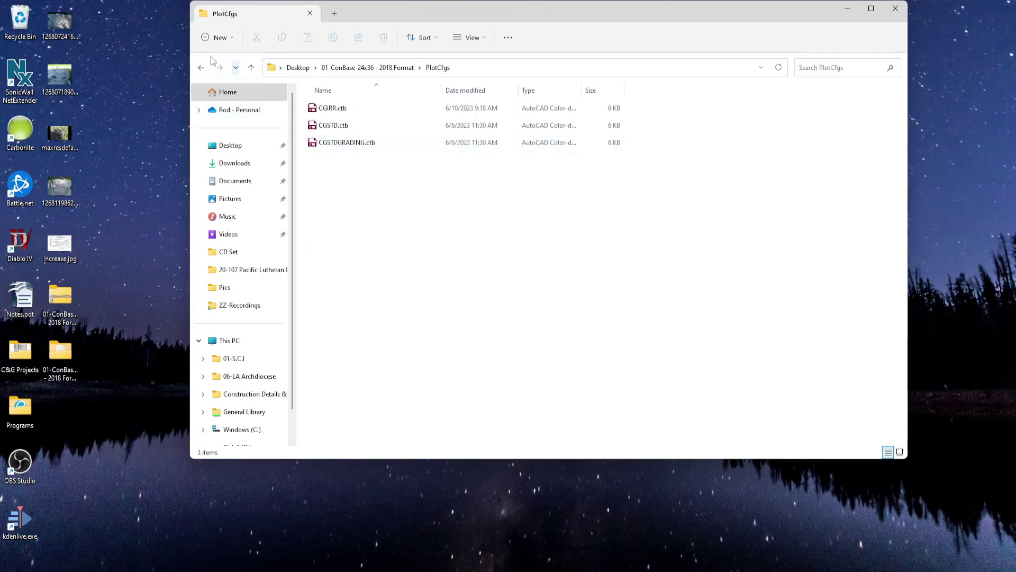
left_click(201, 67)
double_click(328, 126)
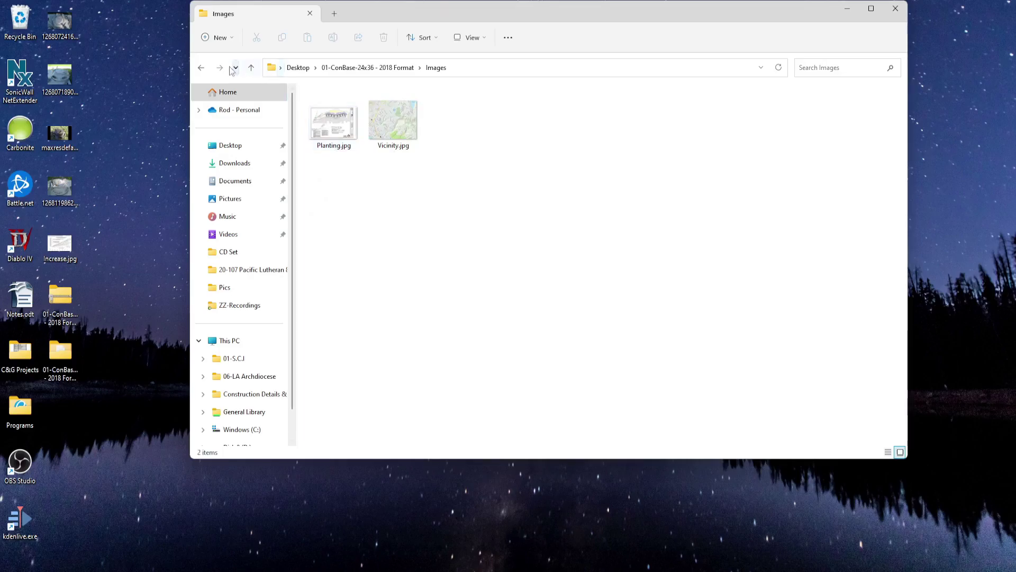
left_click(201, 67)
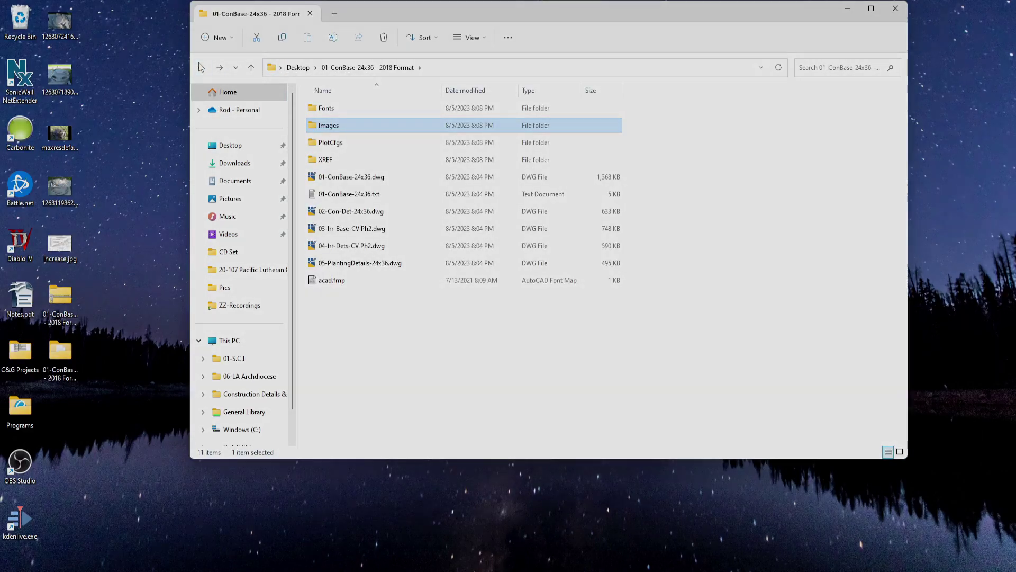